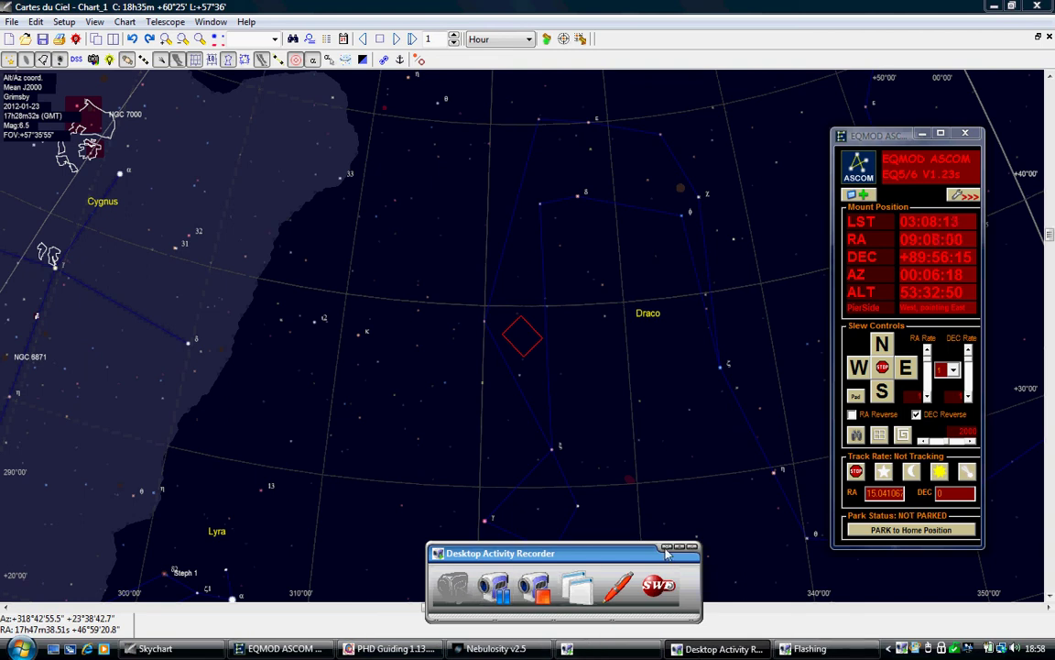
- Find the deep sky object IC1848 on the chart and slew the telescope to it
{"action": "left_click", "coordinate": [667, 548]}
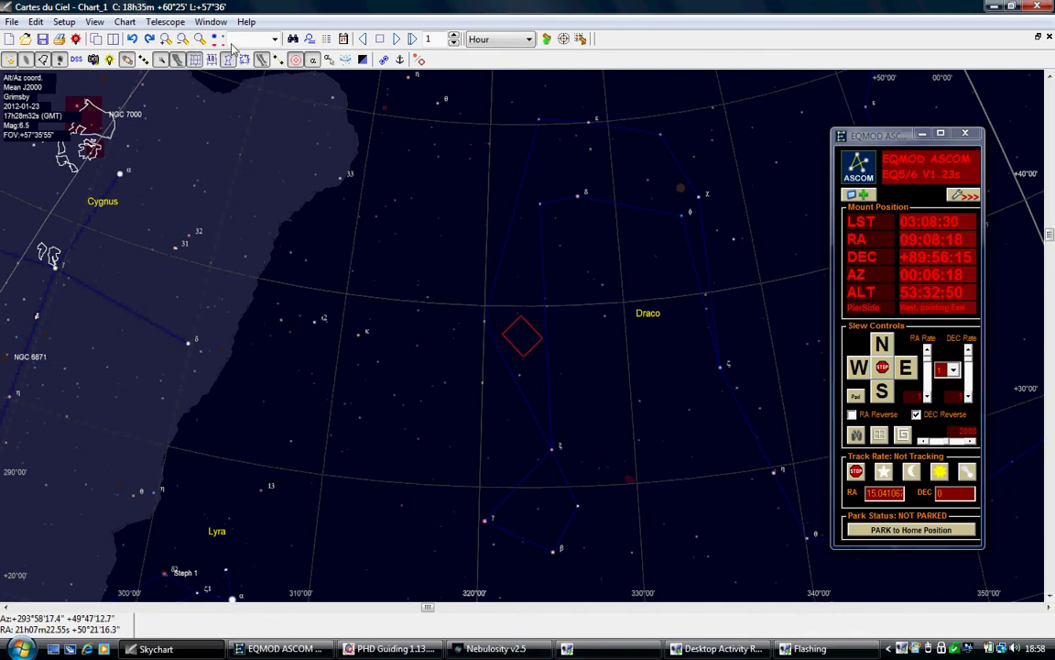
{"action": "left_click", "coordinate": [293, 39]}
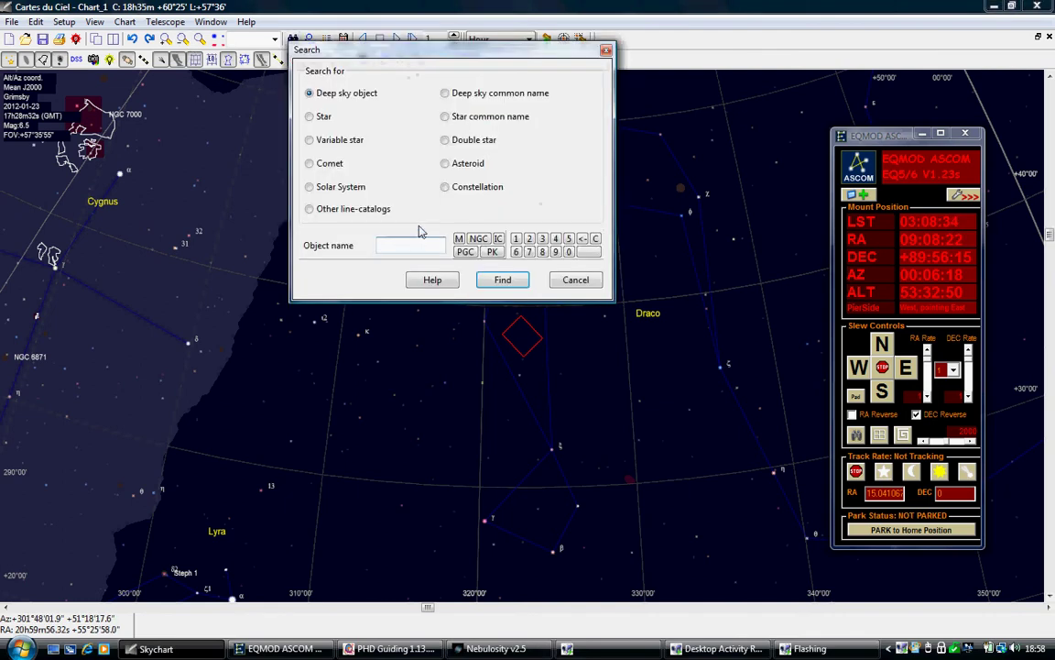
{"action": "left_click", "coordinate": [500, 239]}
{"action": "left_click", "coordinate": [516, 239]}
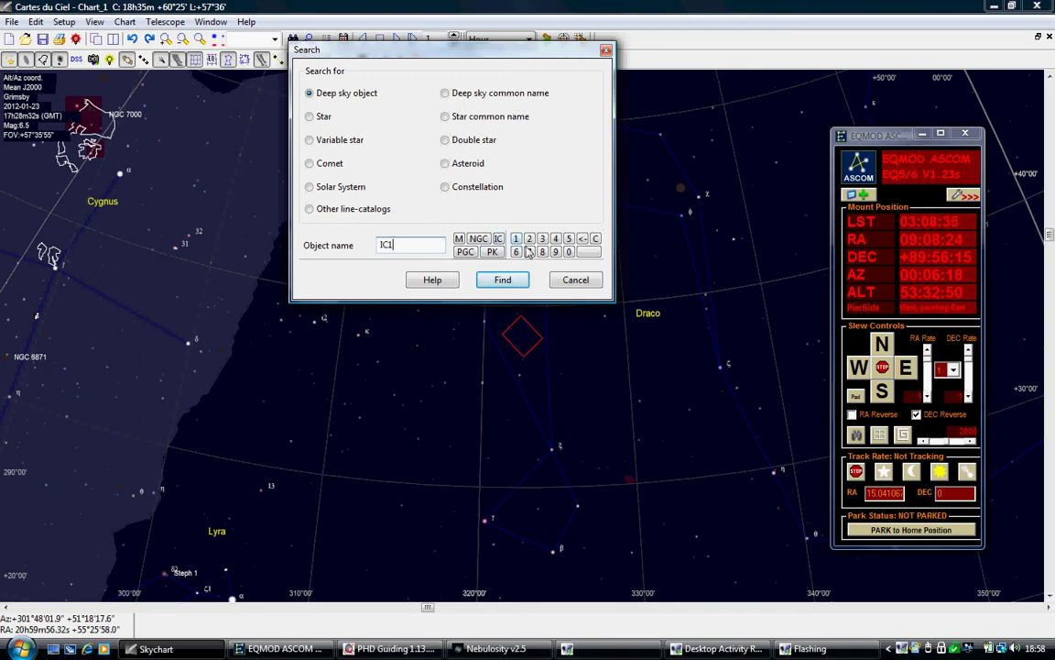
{"action": "left_click", "coordinate": [543, 252]}
{"action": "left_click", "coordinate": [556, 239]}
{"action": "left_click", "coordinate": [542, 252]}
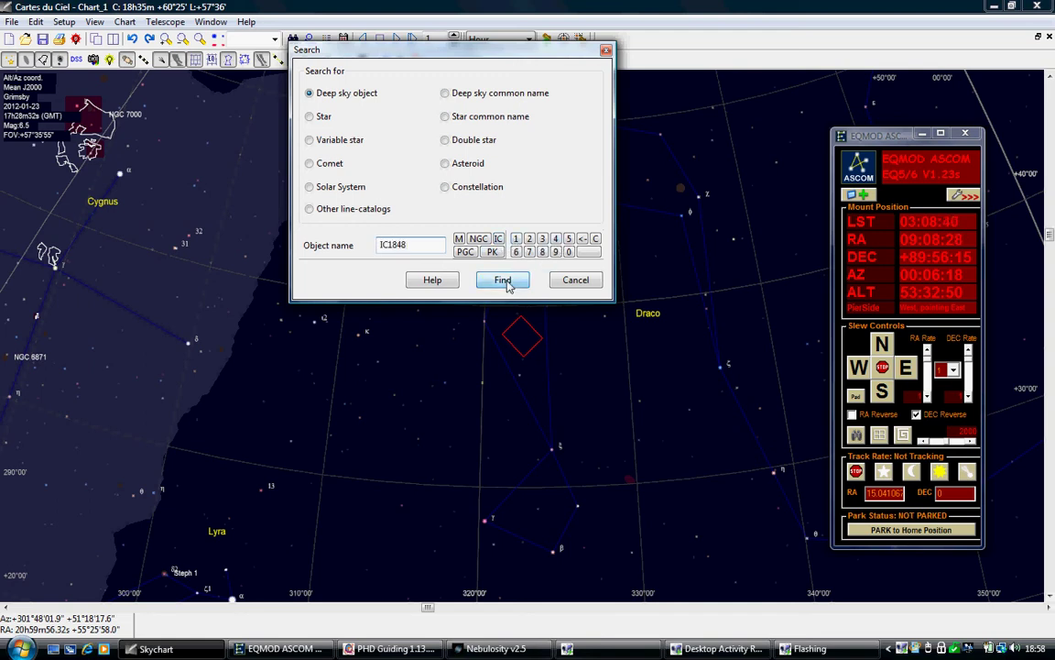
{"action": "left_click", "coordinate": [503, 281]}
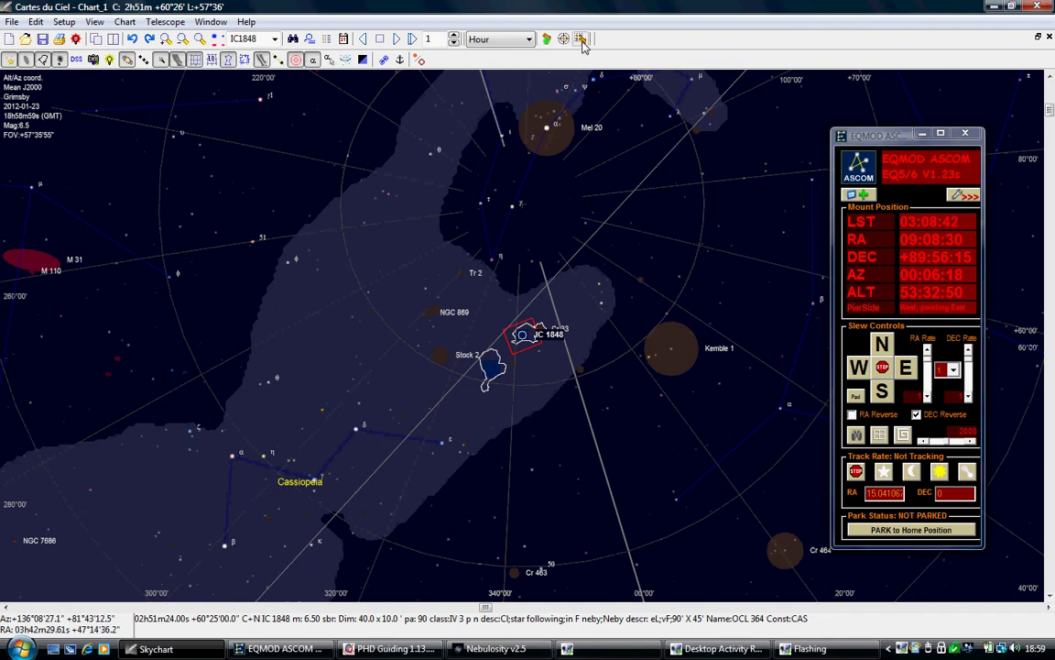
{"action": "left_click", "coordinate": [580, 39]}
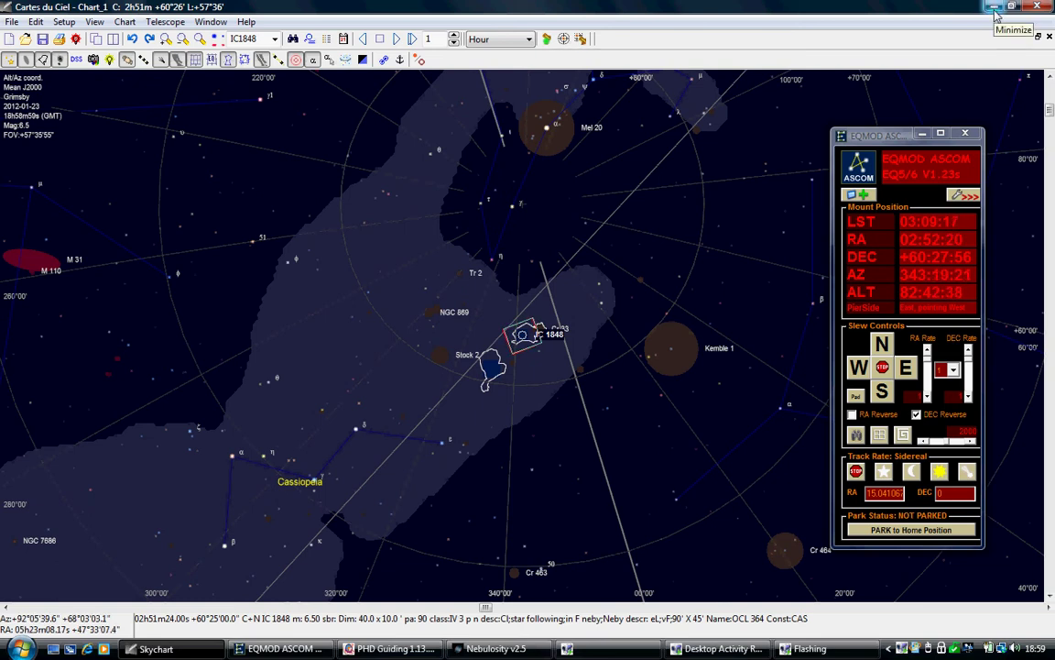
- Switch to Nebulosity, run Frame and Focus with the QHY9 camera to view the current star field, and stop the exposures
{"action": "left_click", "coordinate": [995, 7]}
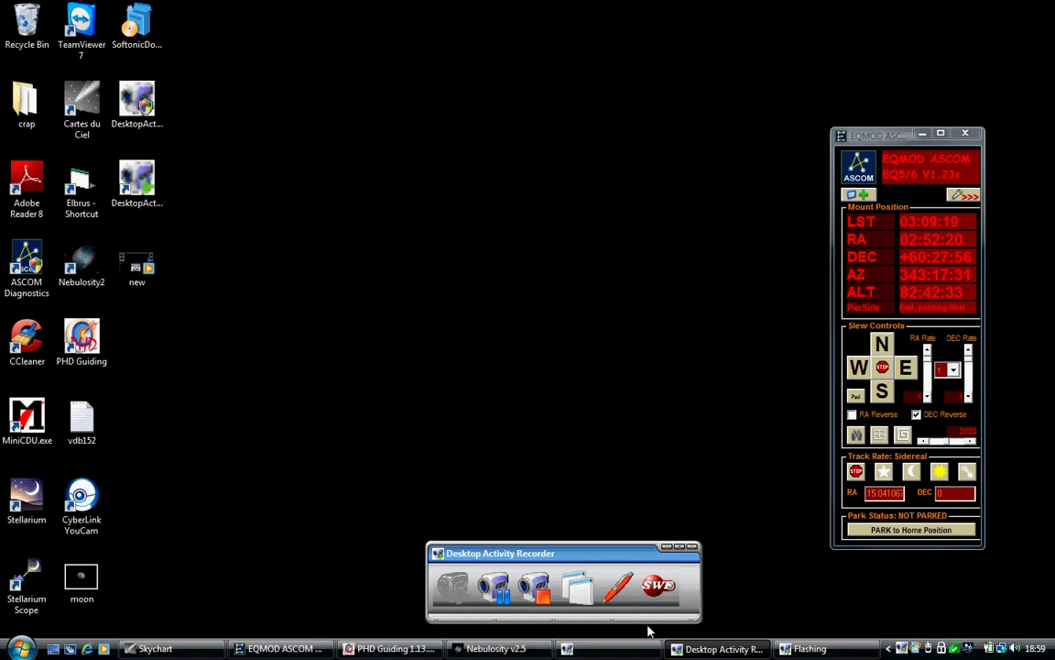
{"action": "left_click", "coordinate": [495, 648]}
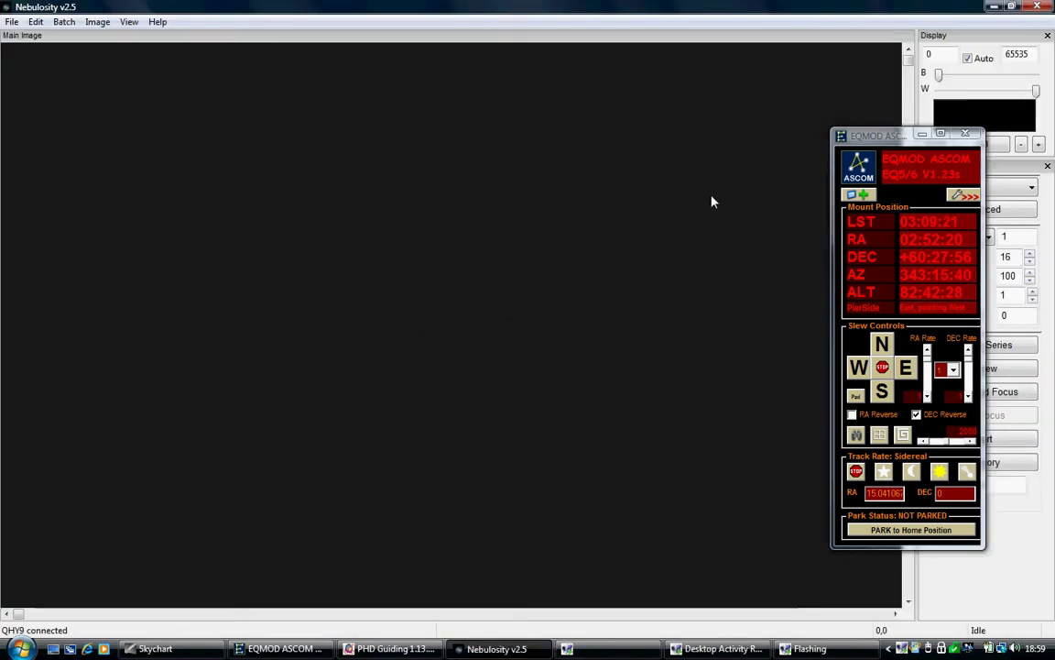
{"action": "left_click_drag", "start_coordinate": [893, 140], "coordinate": [787, 125]}
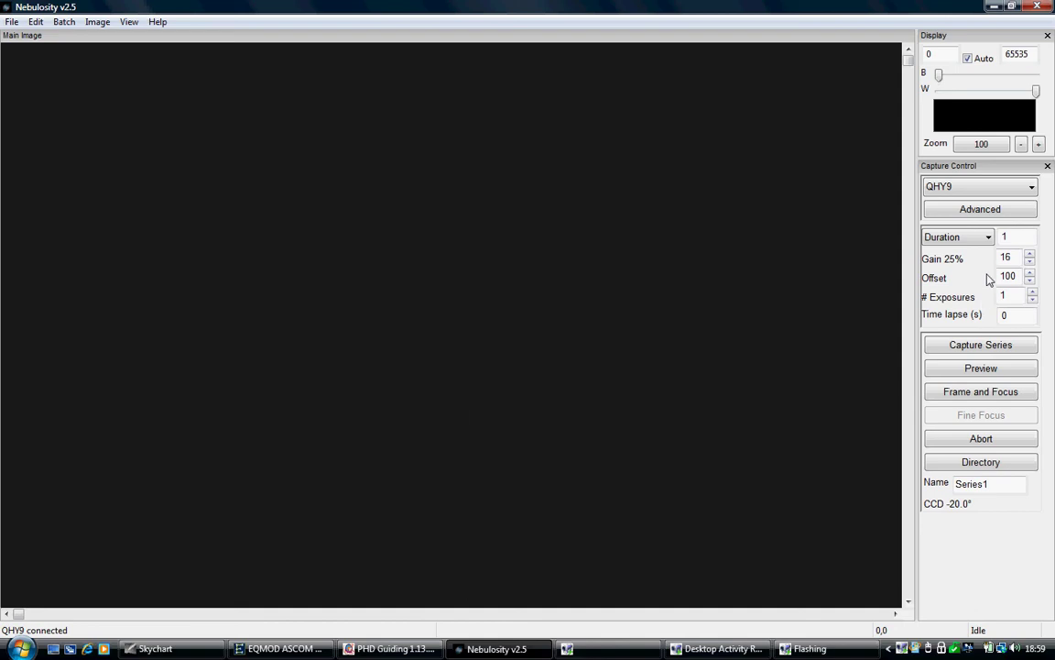
{"action": "left_click", "coordinate": [950, 394]}
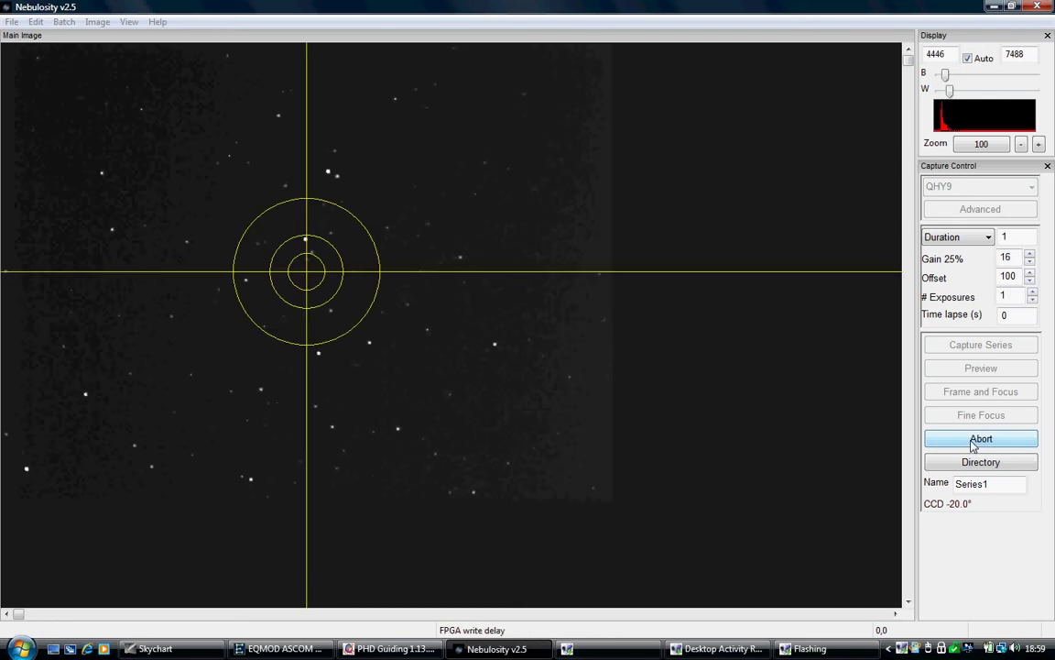
{"action": "left_click", "coordinate": [974, 443]}
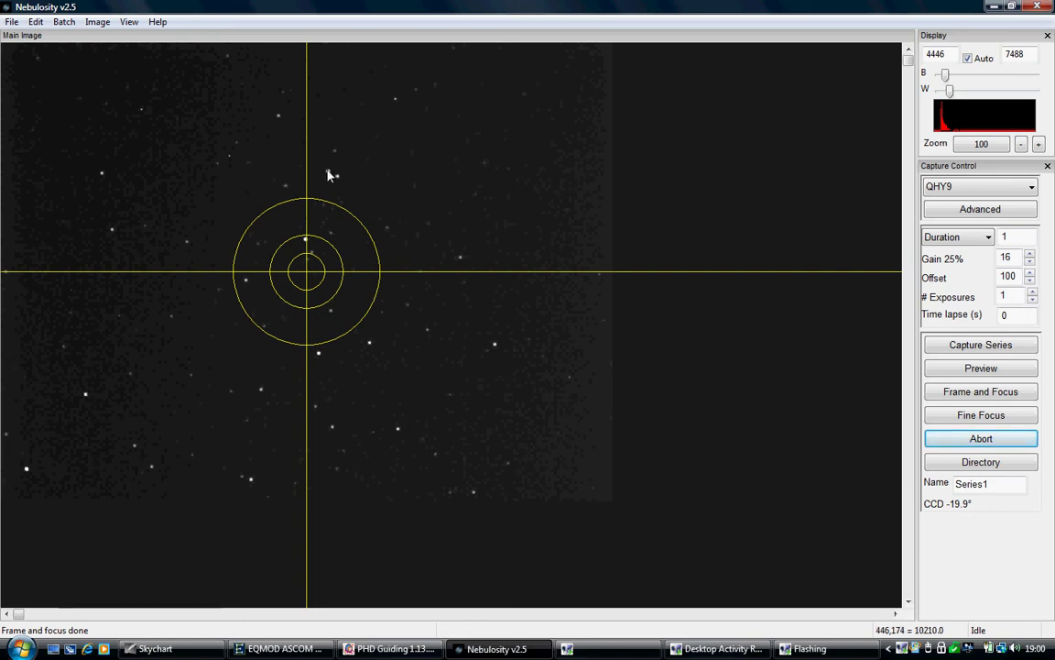
- Open the earlier reference image Series1-2_001 from the Ha folder of IC1848
{"action": "left_click", "coordinate": [12, 22]}
{"action": "left_click", "coordinate": [34, 38]}
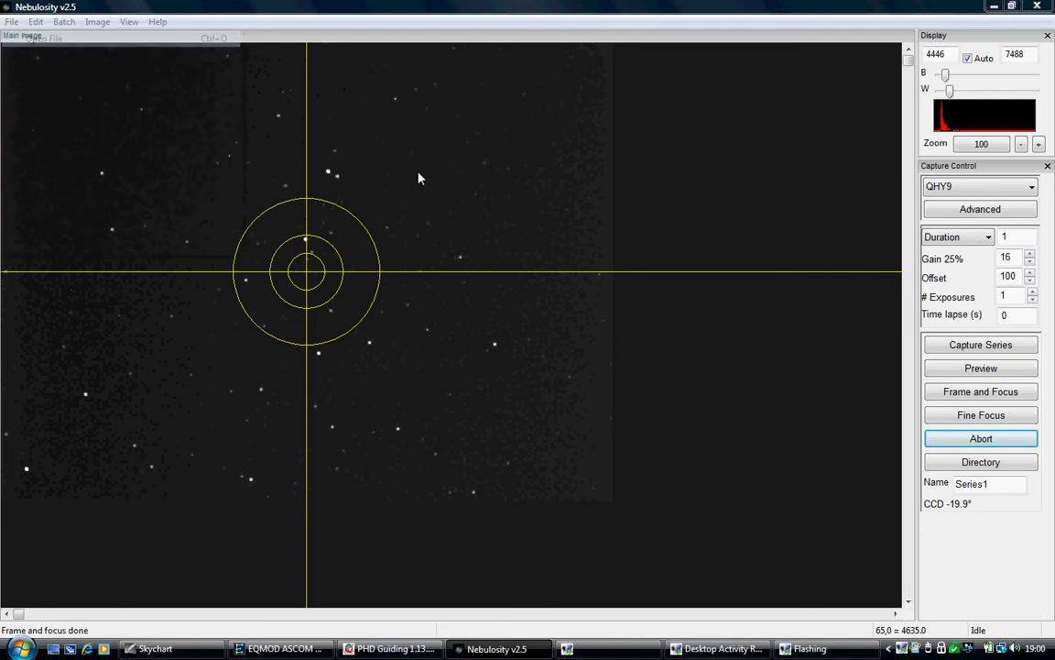
{"action": "left_click", "coordinate": [137, 61]}
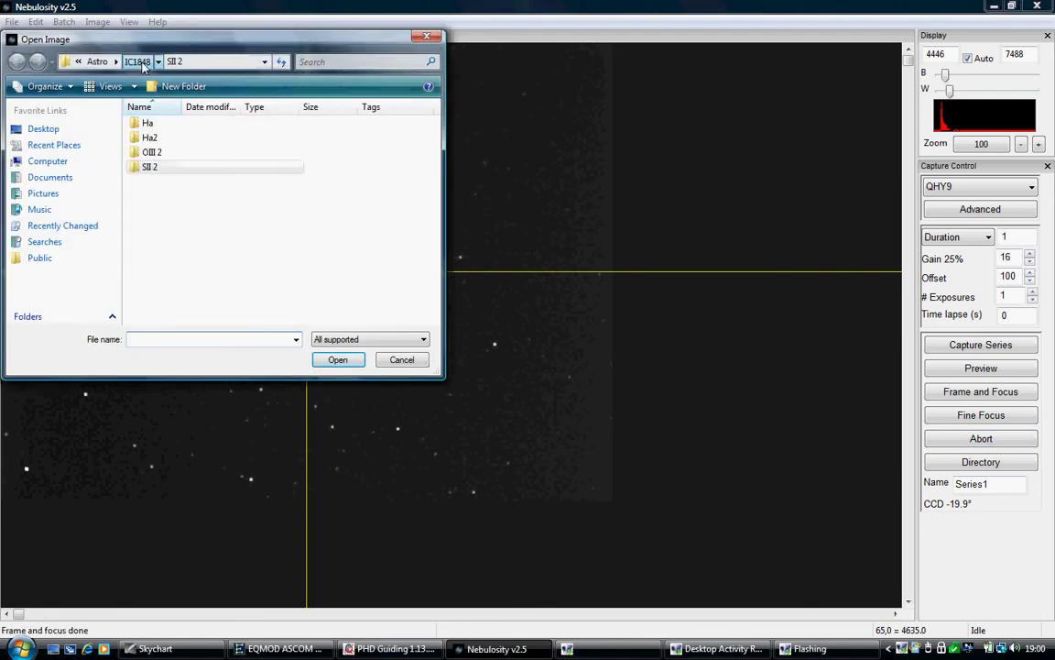
{"action": "double_click", "coordinate": [162, 126]}
{"action": "double_click", "coordinate": [179, 126]}
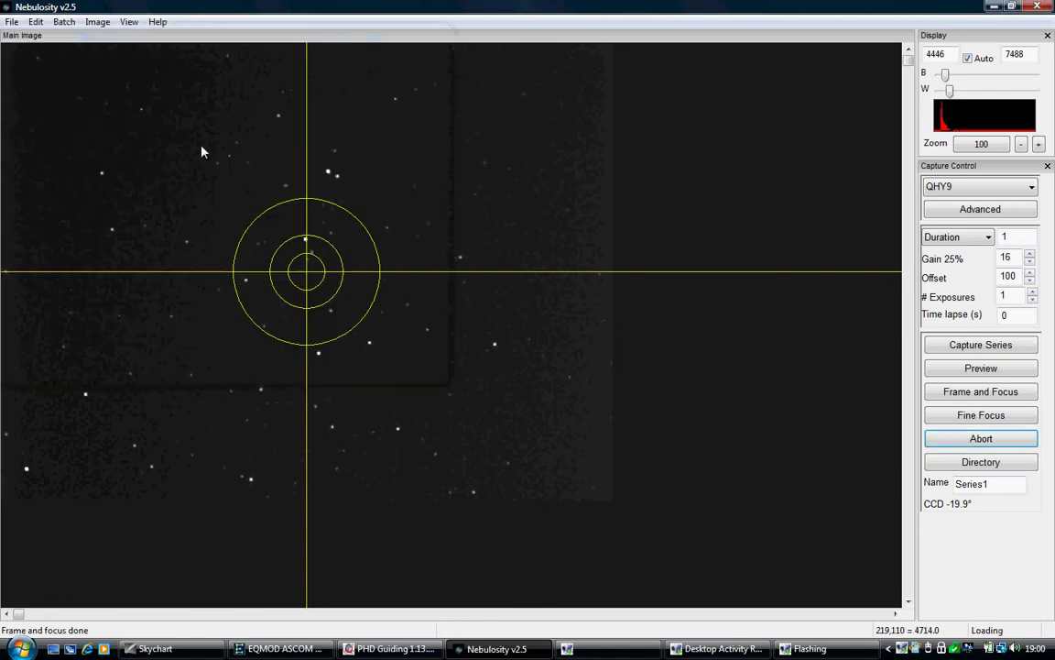
- Show the reference image at 25% zoom, disable automatic display scaling, and lower the white level to 3449
{"action": "left_click", "coordinate": [1022, 146]}
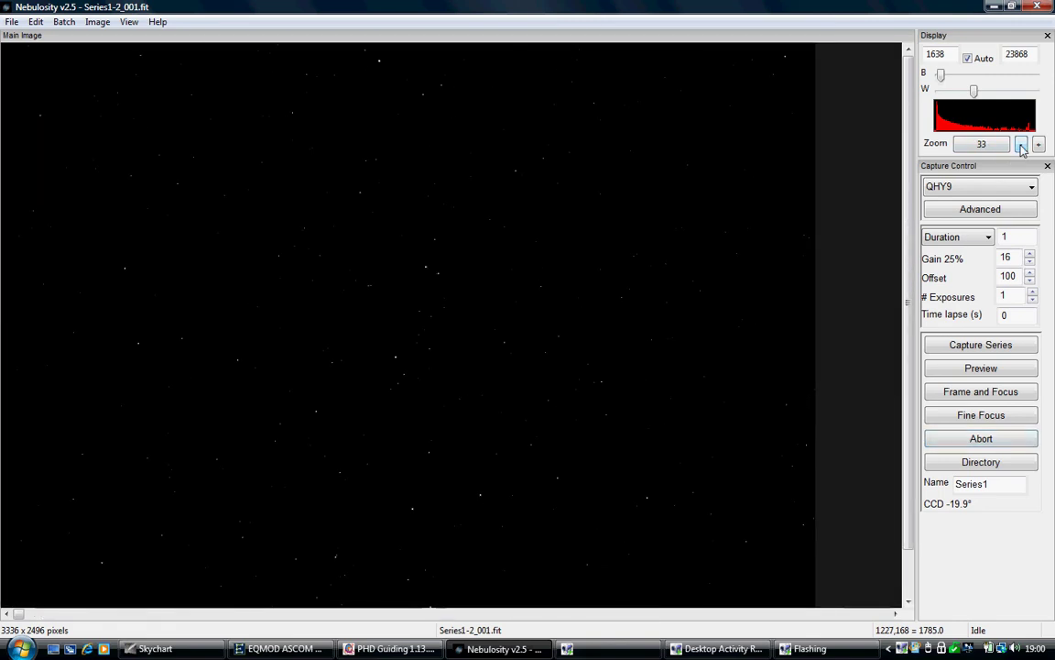
{"action": "left_click", "coordinate": [1022, 146]}
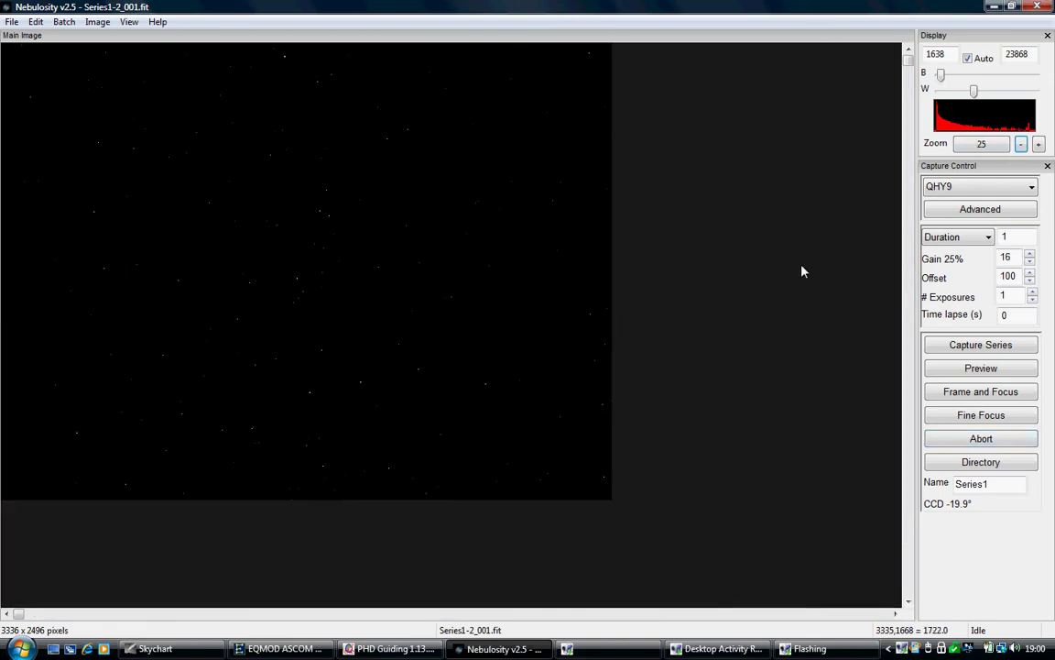
{"action": "left_click", "coordinate": [969, 59]}
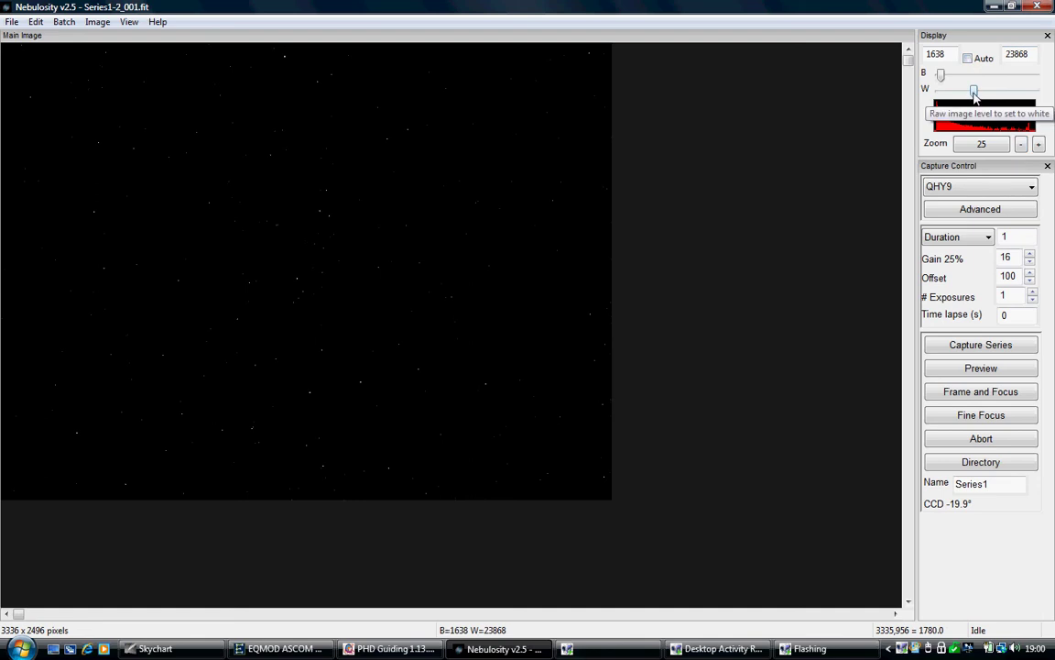
{"action": "left_click_drag", "start_coordinate": [973, 93], "coordinate": [945, 99]}
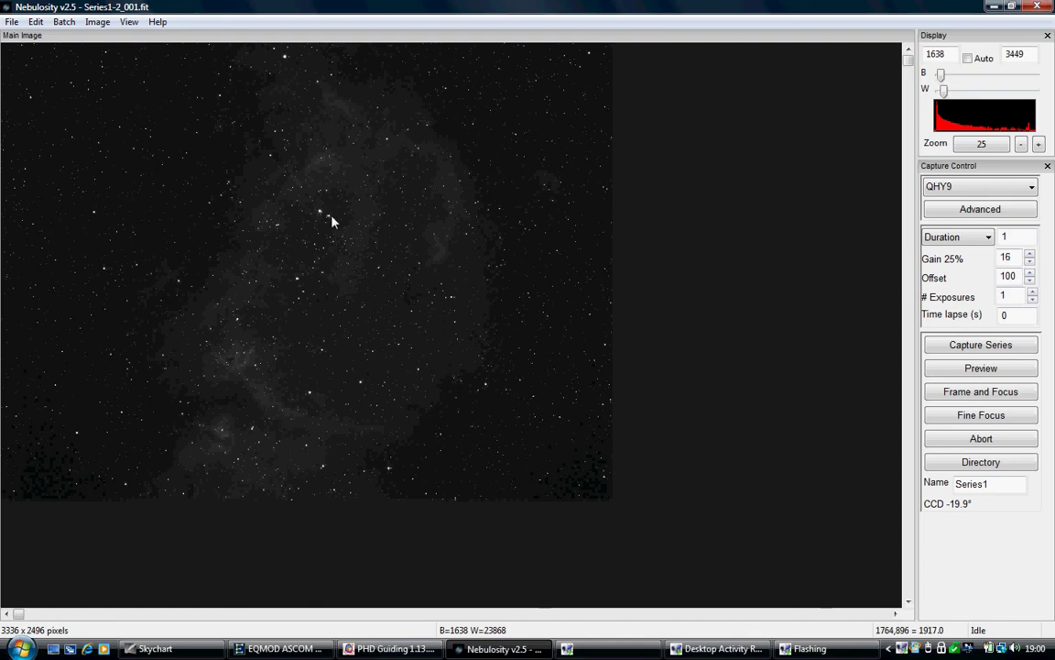
- Launch Al's Reticle at 100% luminance and centre its crosshair on the bright star near the middle of the nebula
{"action": "left_click", "coordinate": [22, 648]}
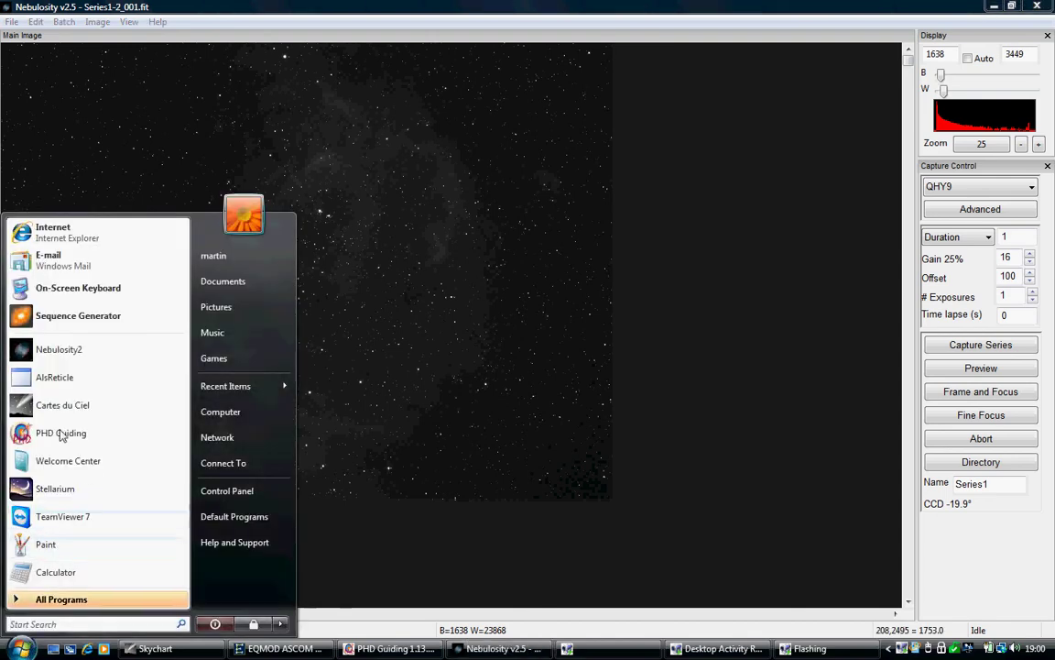
{"action": "left_click", "coordinate": [63, 385]}
{"action": "left_click_drag", "start_coordinate": [229, 57], "coordinate": [868, 171]}
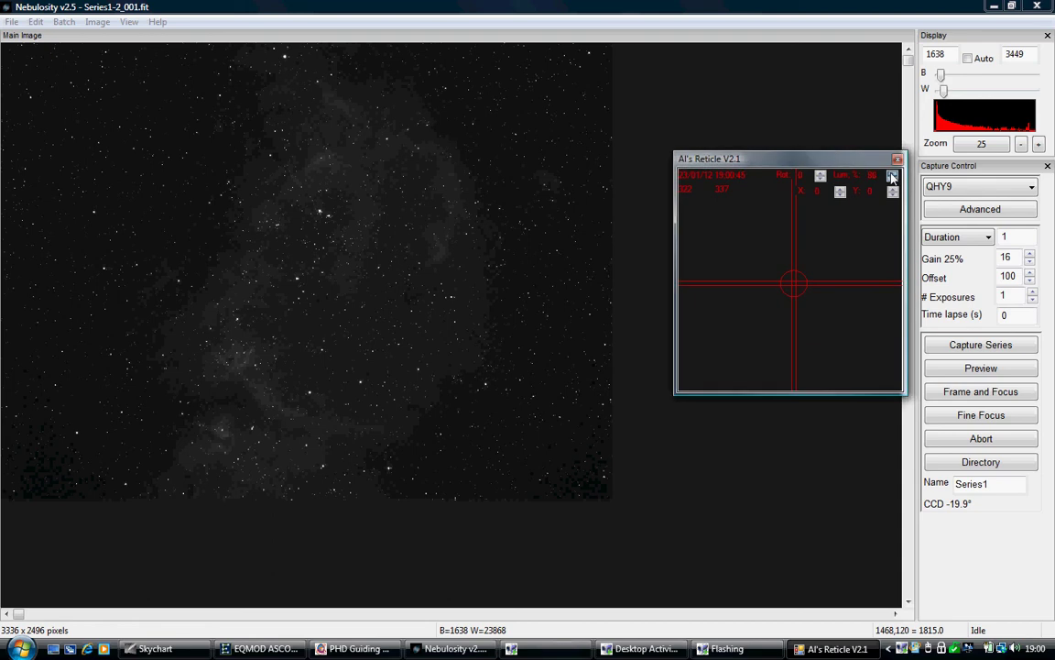
{"action": "left_click_drag", "start_coordinate": [866, 169], "coordinate": [391, 91]}
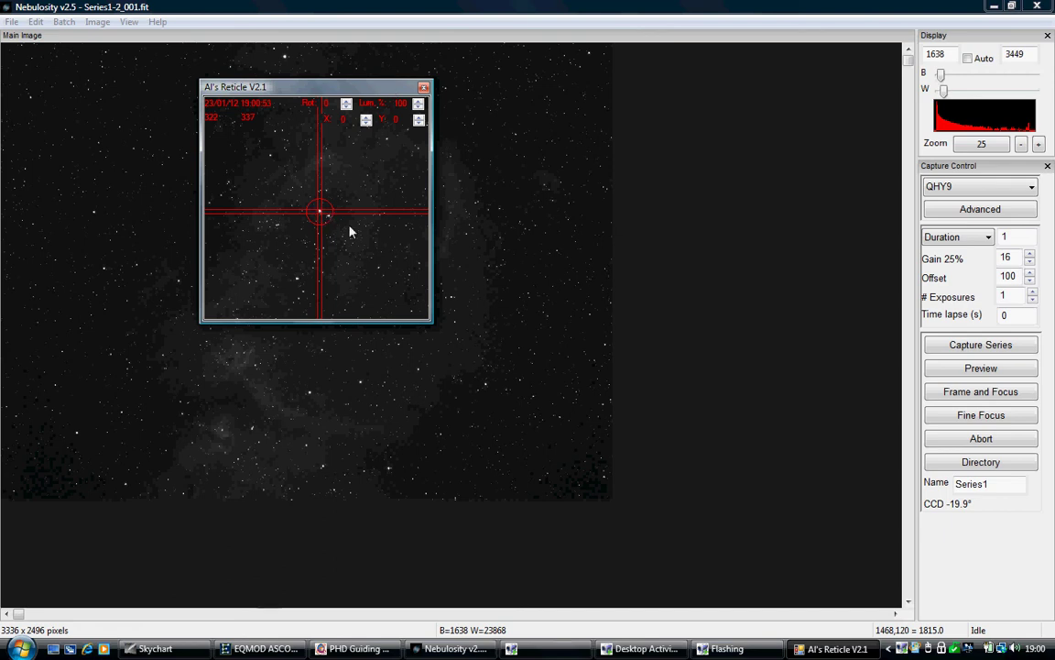
- Restore the image to 100% zoom with automatic display scaling and restart Frame and Focus
{"action": "left_click", "coordinate": [1038, 144]}
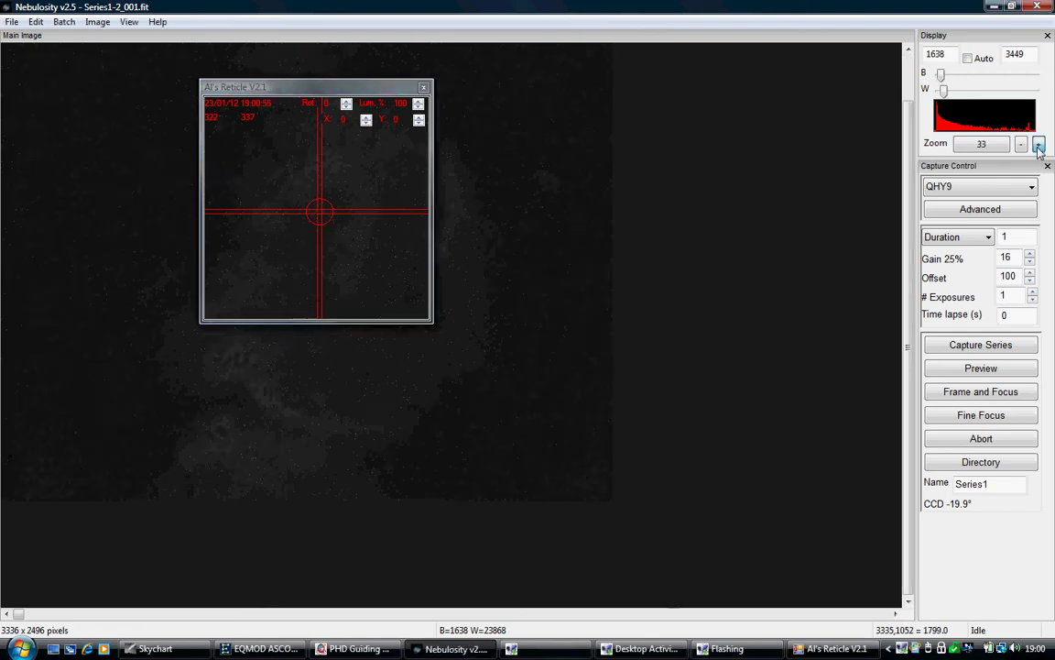
{"action": "left_click", "coordinate": [1038, 143]}
{"action": "left_click", "coordinate": [969, 59]}
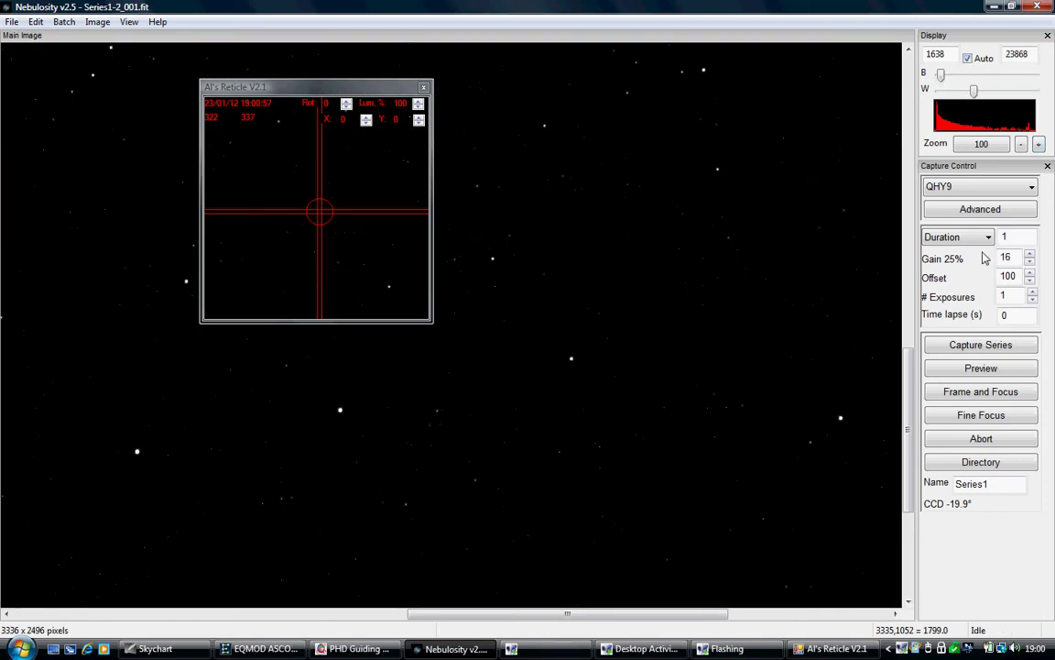
{"action": "left_click", "coordinate": [972, 392]}
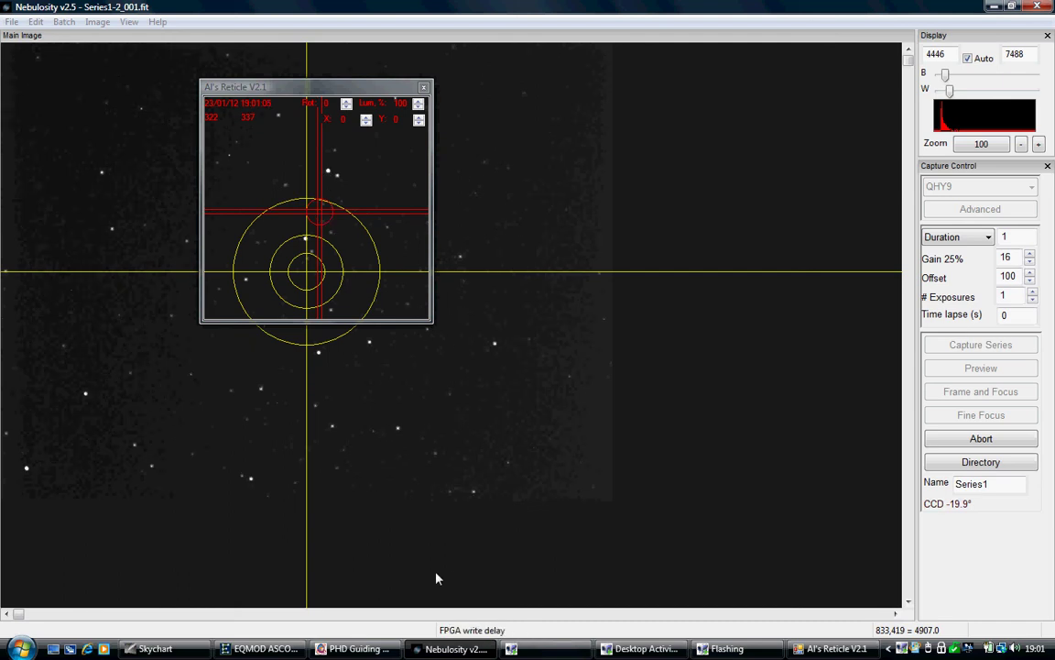
- Bring up the EQMOD mount controls and slew the mount west at slew rate preset 3 towards the reticle alignment
{"action": "left_click", "coordinate": [261, 647]}
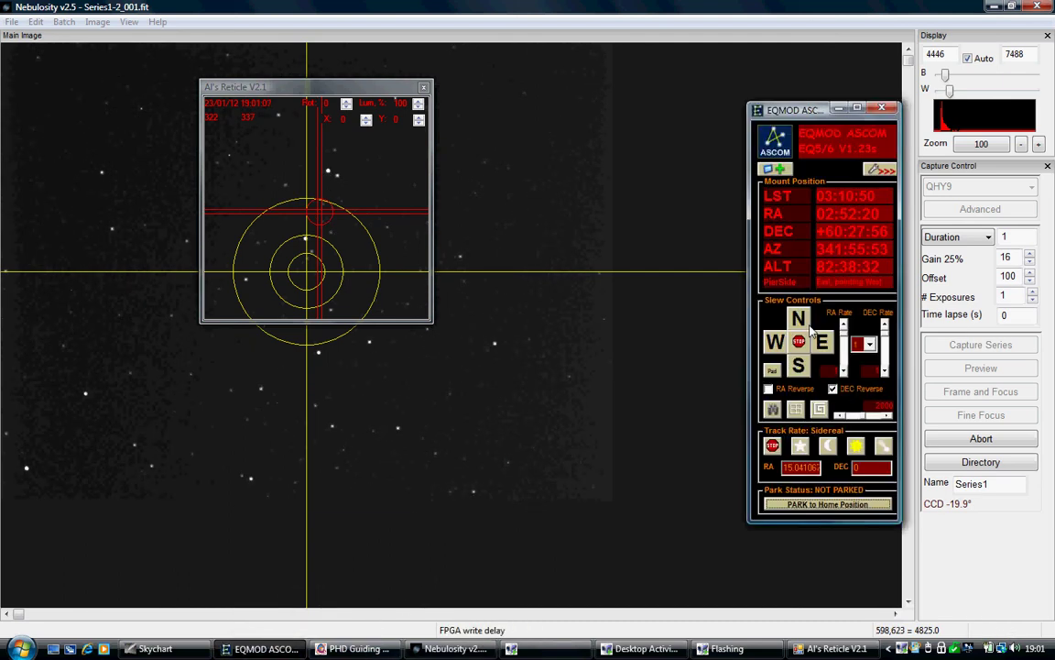
{"action": "left_click", "coordinate": [869, 345]}
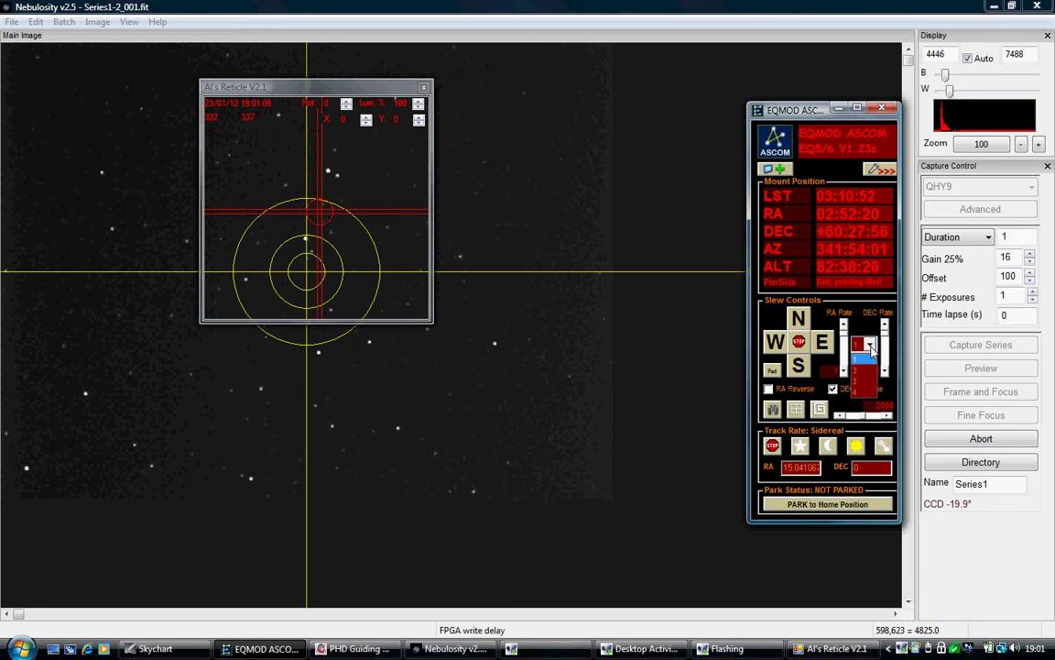
{"action": "left_click", "coordinate": [777, 342]}
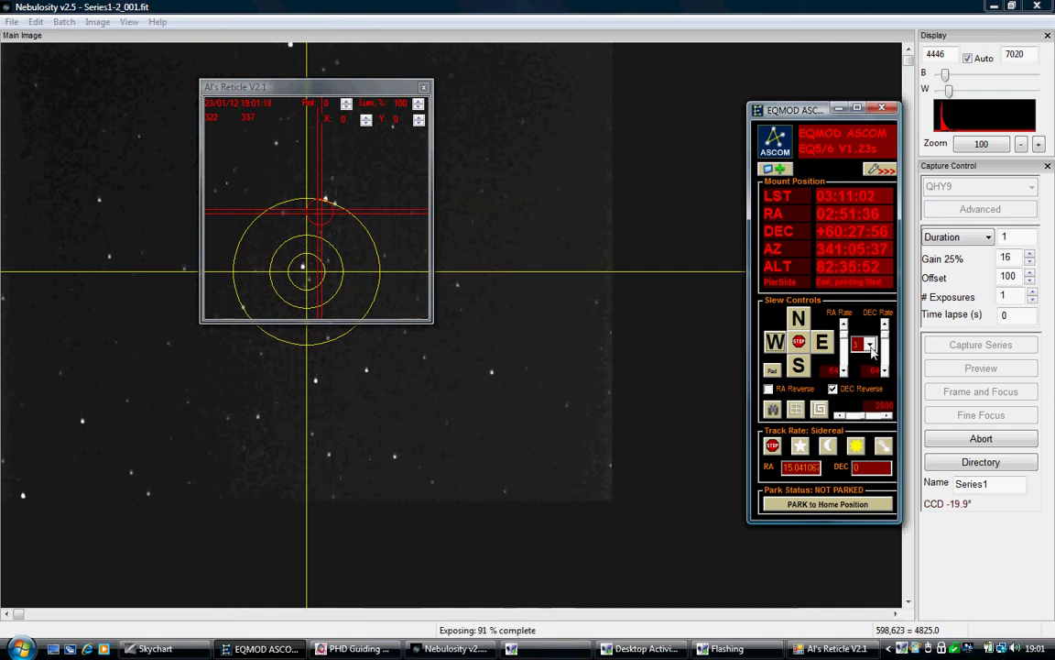
- Nudge the mount west and south at slew rate preset 2 until the bright star sits in the reticle, and stop Frame and Focus
{"action": "left_click", "coordinate": [870, 345]}
{"action": "left_click", "coordinate": [861, 359]}
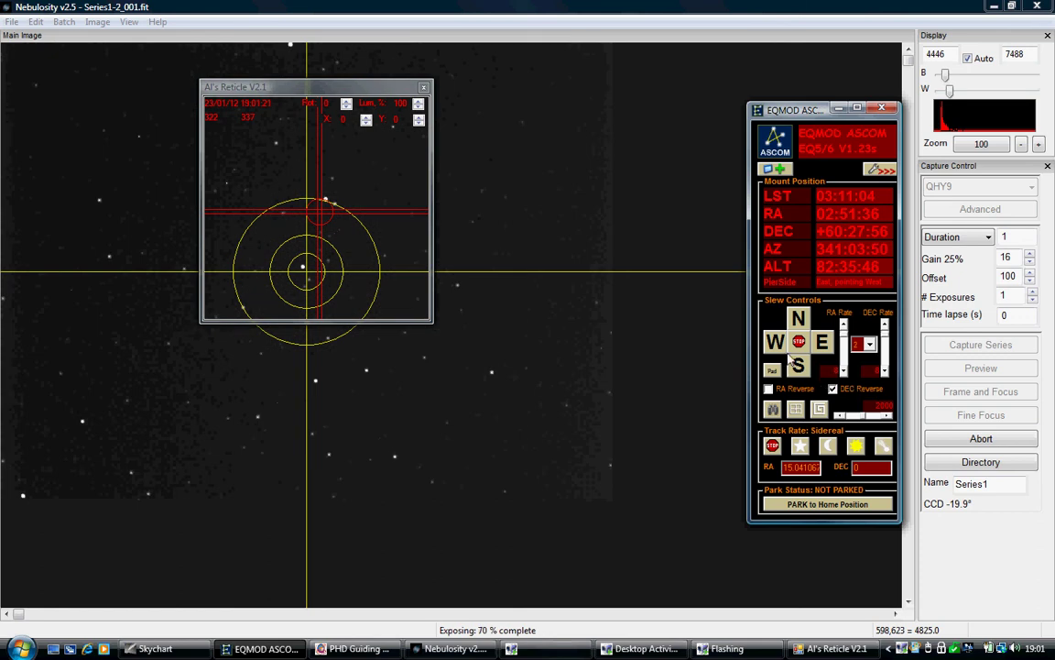
{"action": "left_click", "coordinate": [777, 347]}
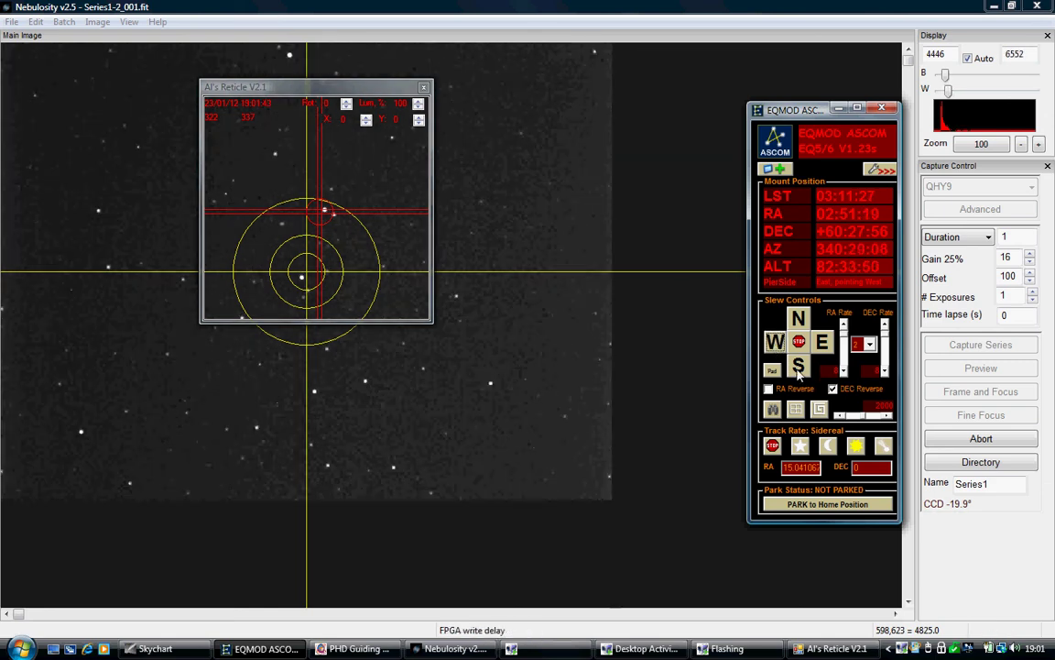
{"action": "left_click", "coordinate": [800, 368]}
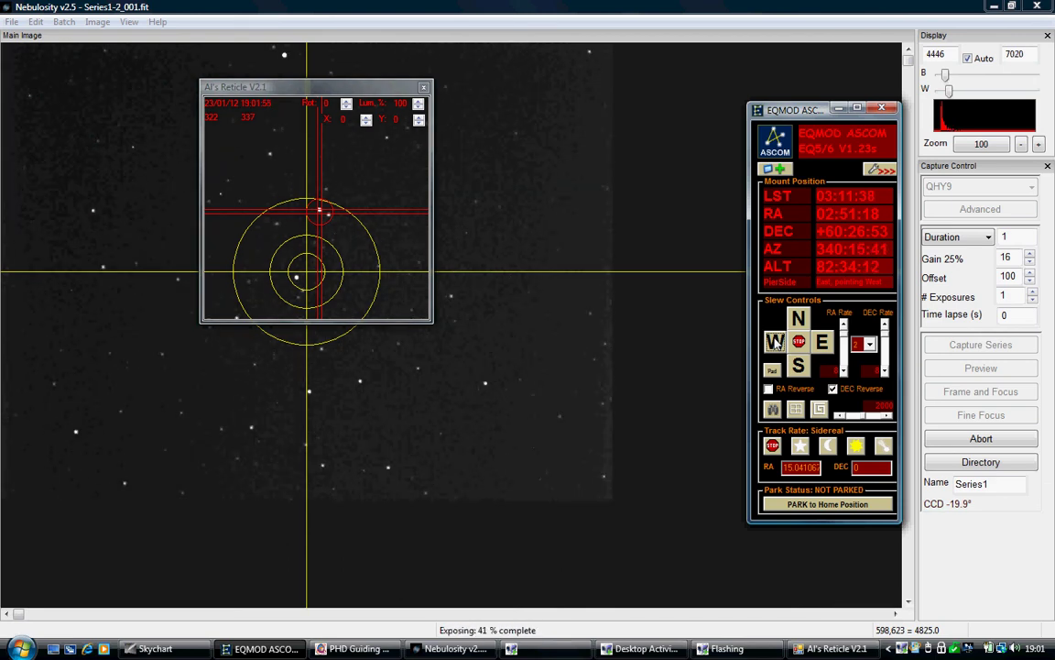
{"action": "left_click", "coordinate": [956, 445]}
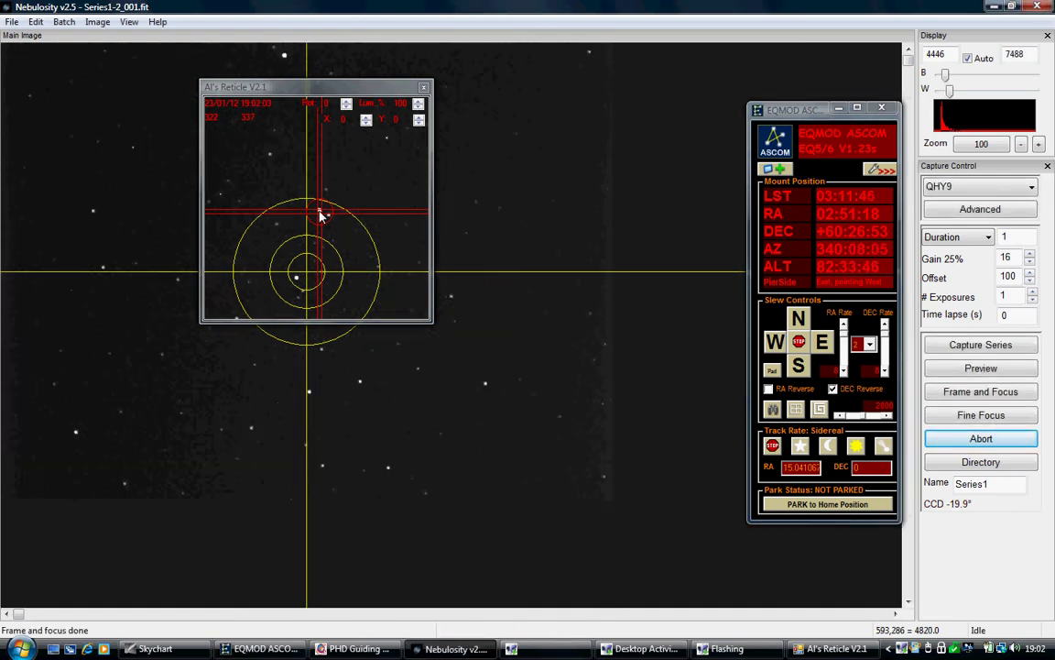
- Reopen the reference image Series1-2_001 from the IC1848 Ha folder to compare its framing with the reticle
{"action": "left_click", "coordinate": [12, 21]}
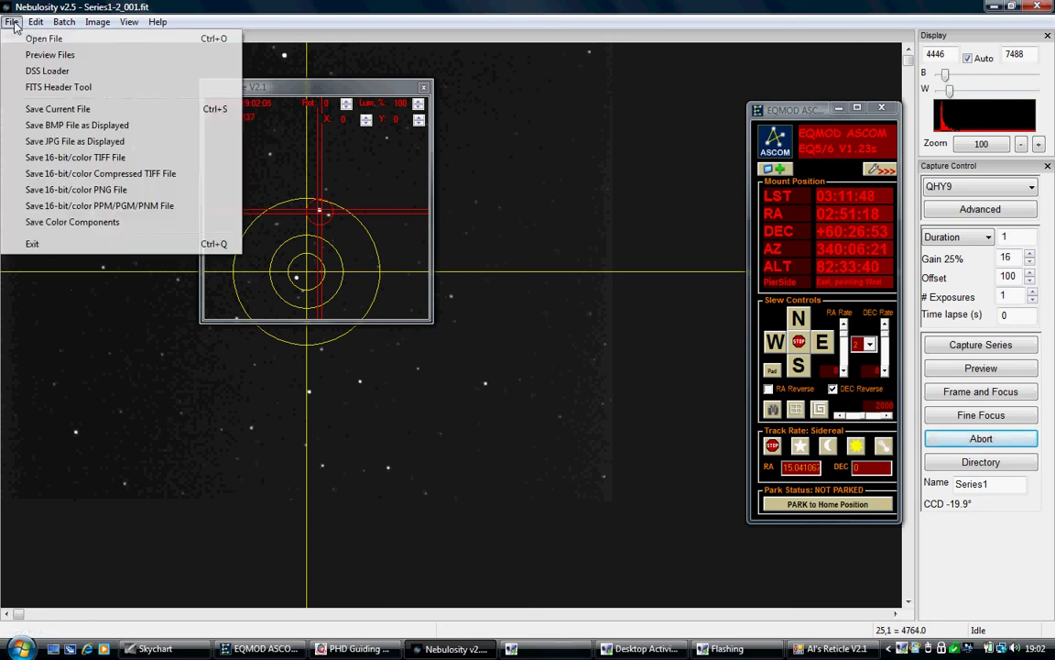
{"action": "left_click", "coordinate": [28, 40]}
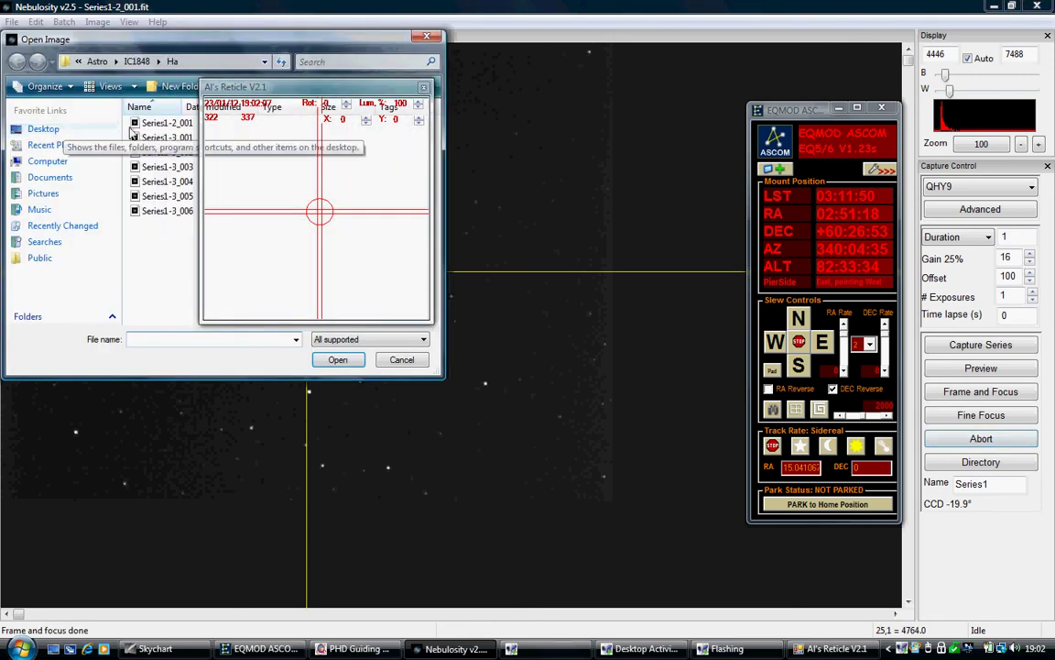
{"action": "double_click", "coordinate": [133, 131]}
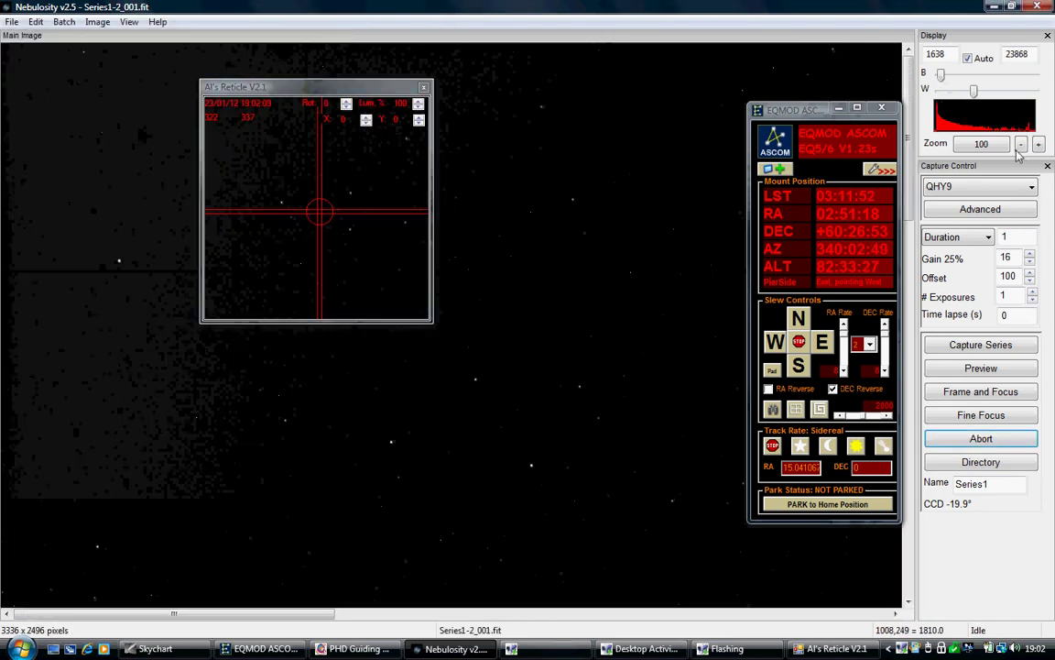
- Reduce the reference image to 25% zoom, turn off automatic display scaling, and lower the white level
{"action": "left_click", "coordinate": [1021, 145]}
{"action": "left_click", "coordinate": [1021, 145]}
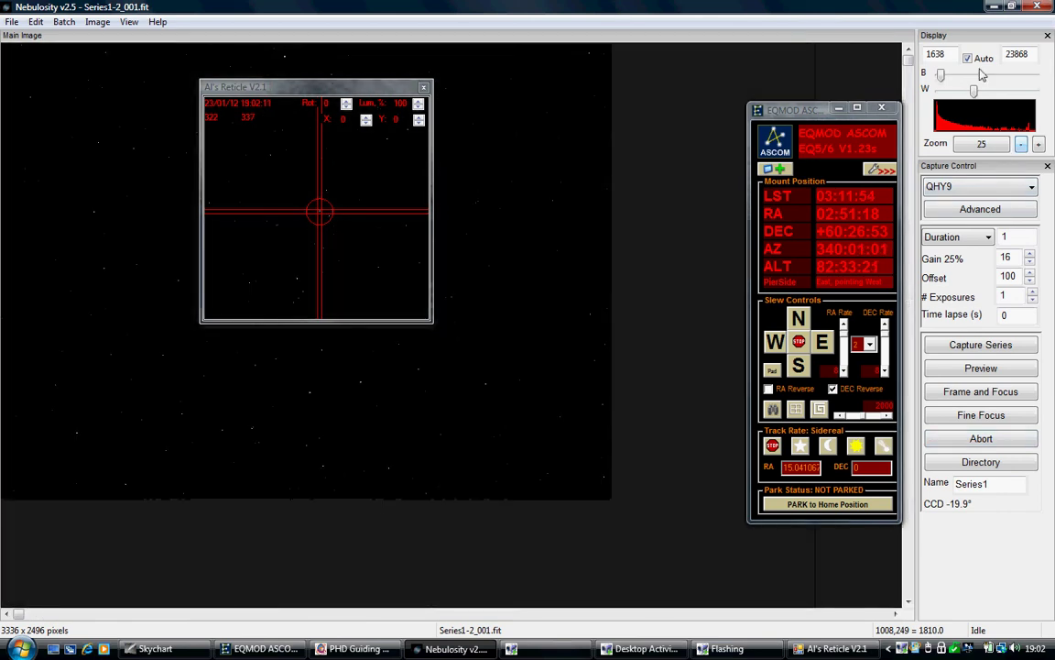
{"action": "left_click_drag", "start_coordinate": [974, 92], "coordinate": [943, 91]}
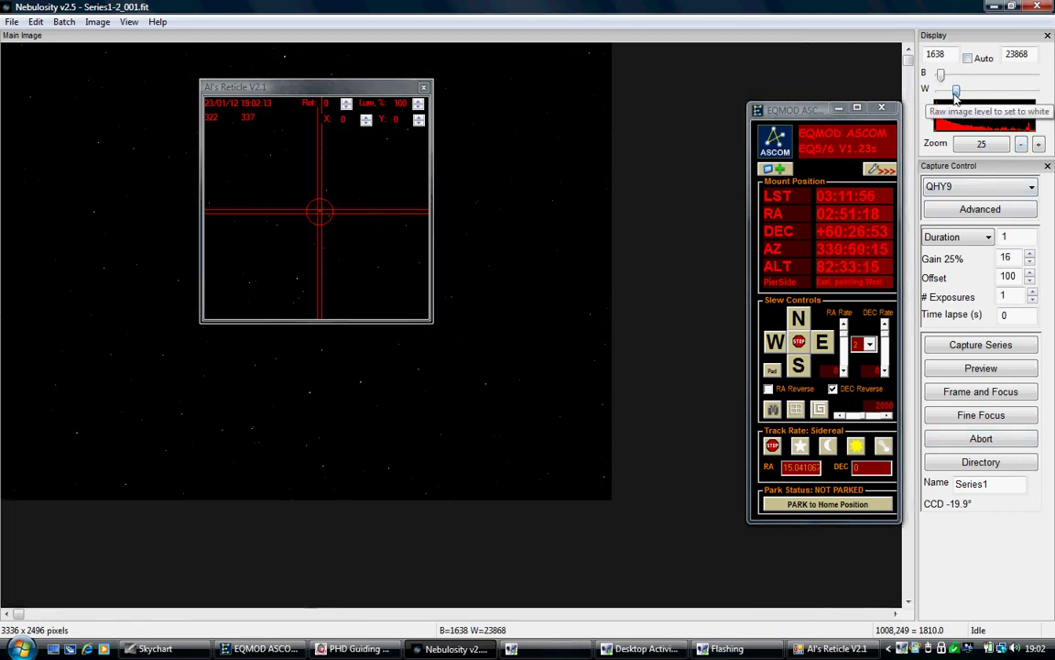